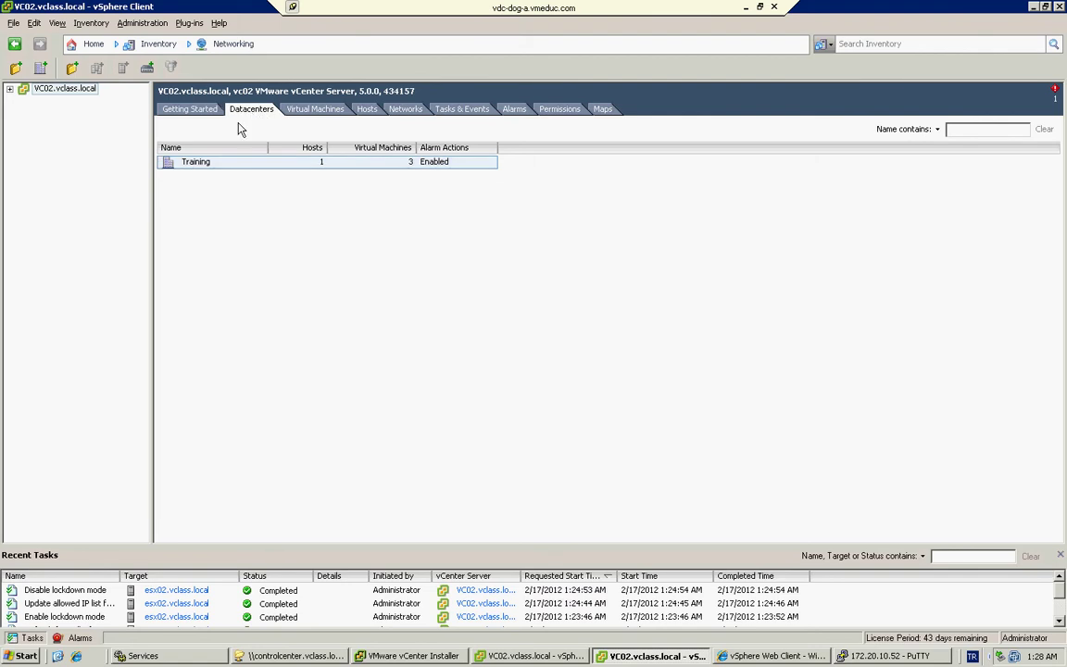
# - Start a new version 5.0.0 vSphere distributed switch in the Training datacenter and name it vDS01
pyautogui.click(197, 165)
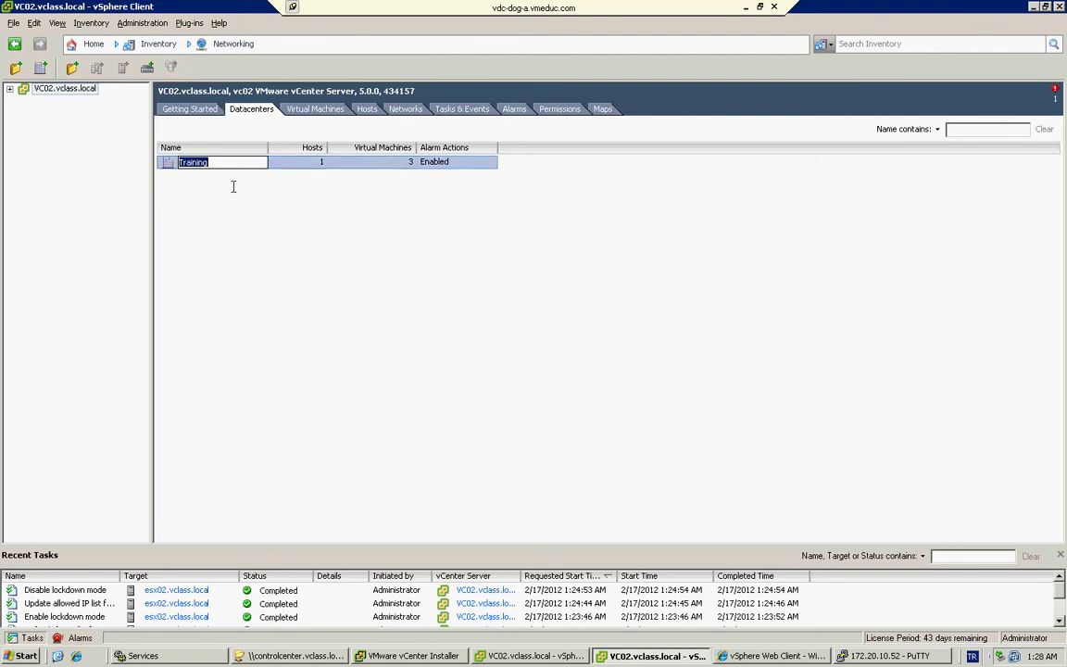
pyautogui.press('Escape')
pyautogui.rightClick(201, 162)
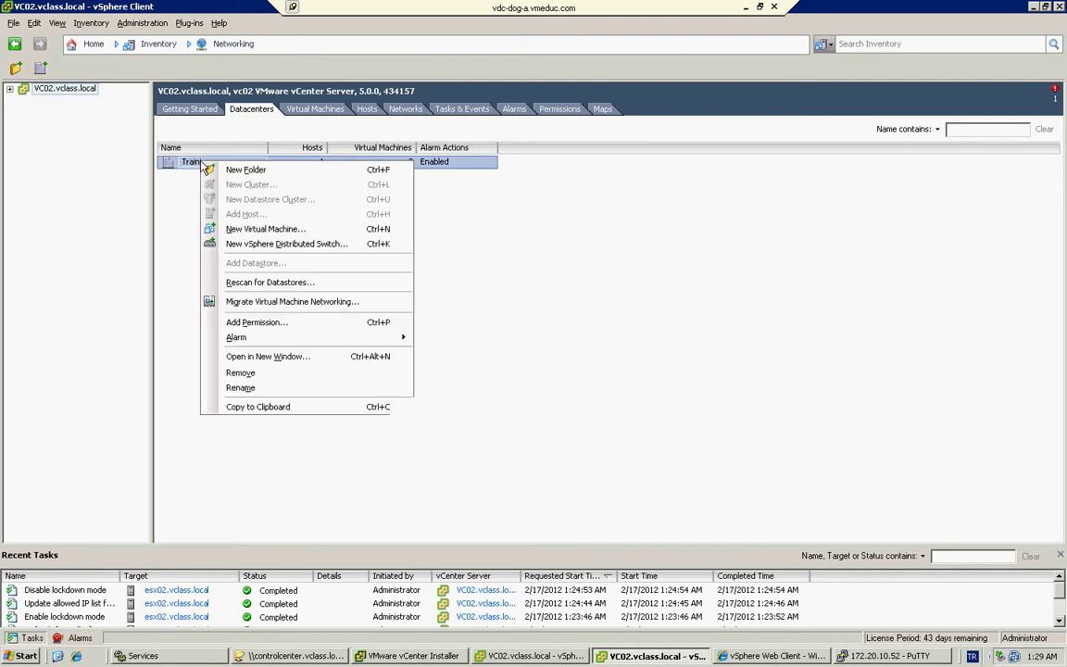
pyautogui.click(272, 245)
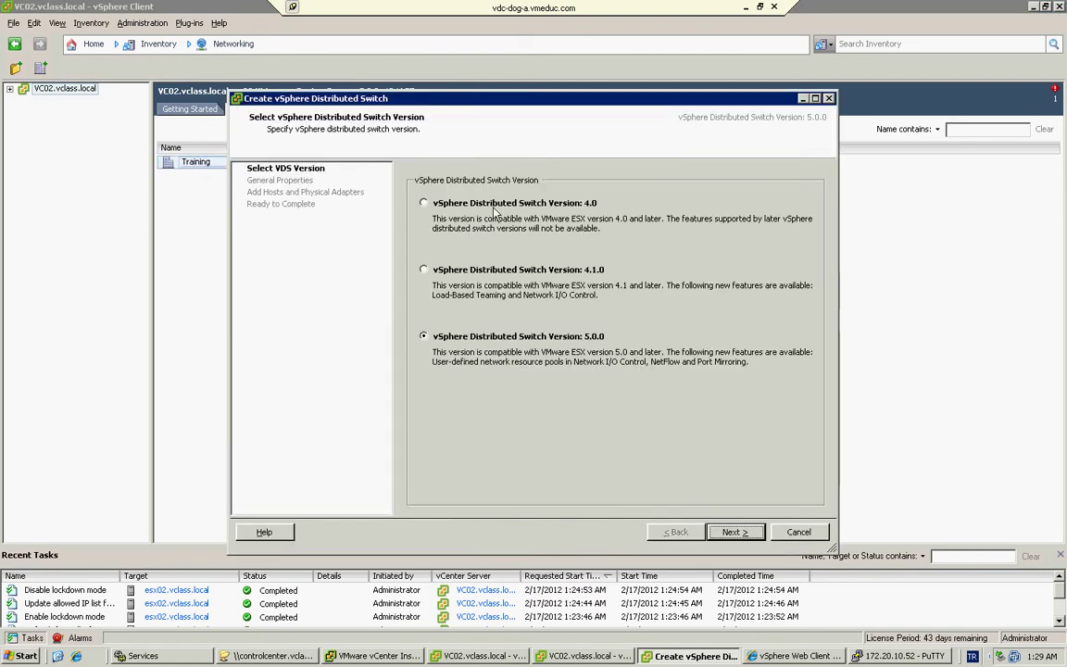
pyautogui.click(426, 203)
pyautogui.press('Down')
pyautogui.press('Down')
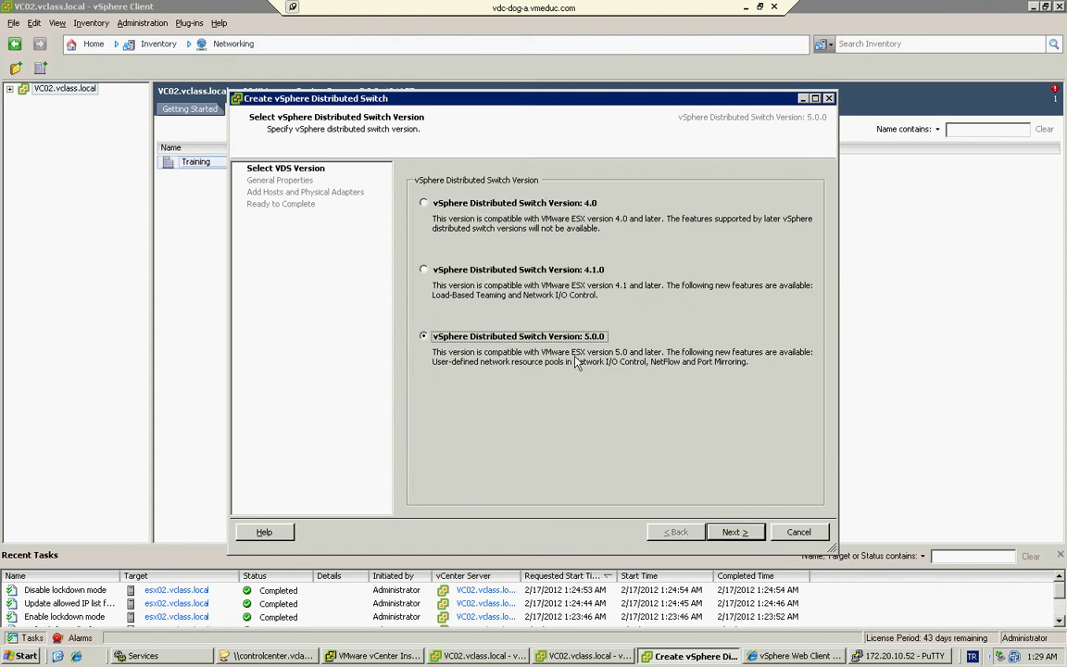
pyautogui.click(732, 532)
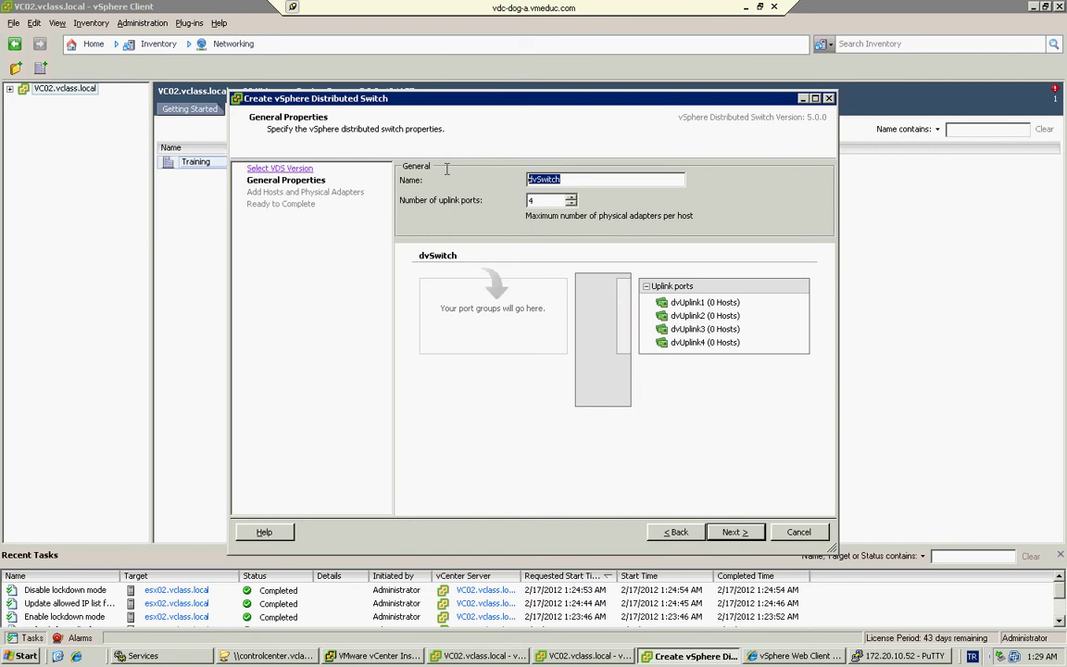
pyautogui.write('vDS01')
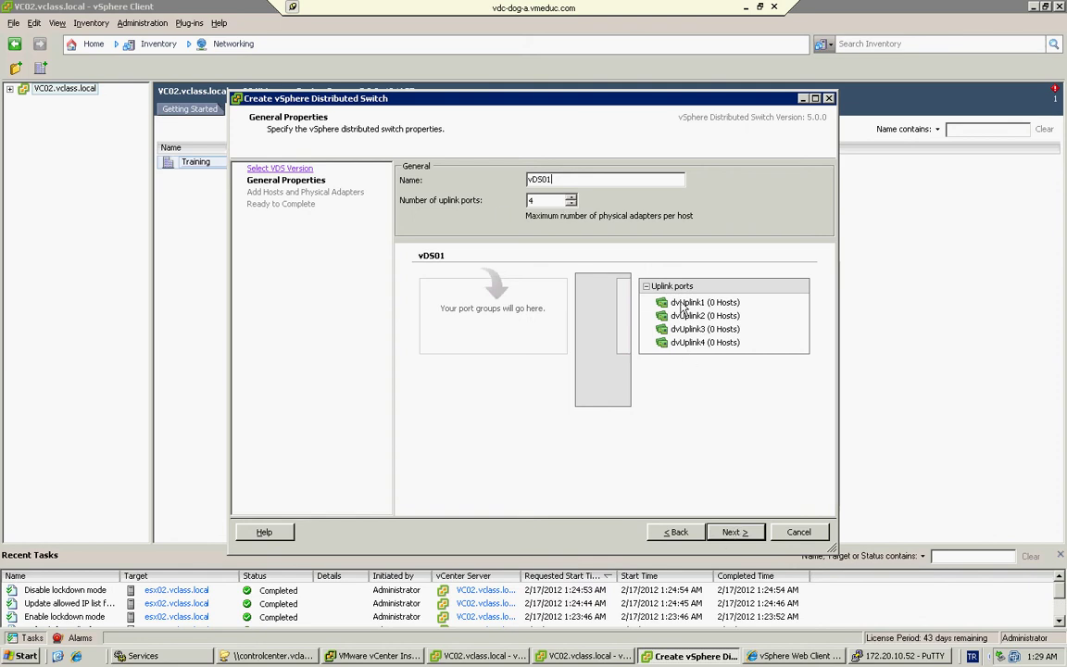
pyautogui.click(734, 534)
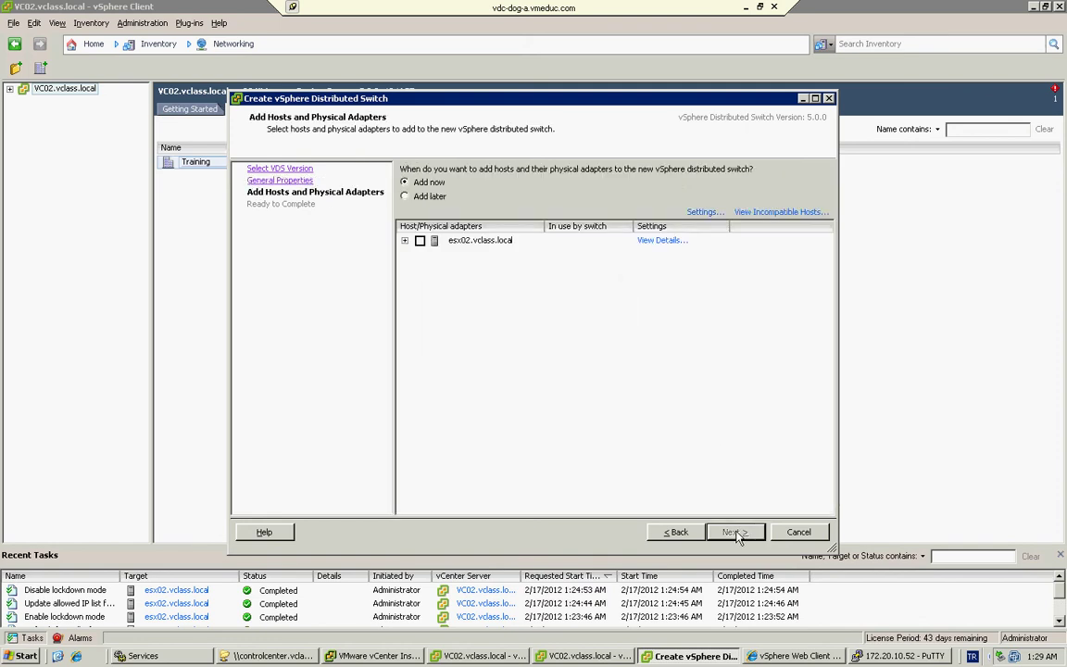
# - Add host esx02.vclass.local with physical adapter vmnic1 to the switch immediately and finish creating it with a default port group
pyautogui.click(429, 183)
pyautogui.click(405, 242)
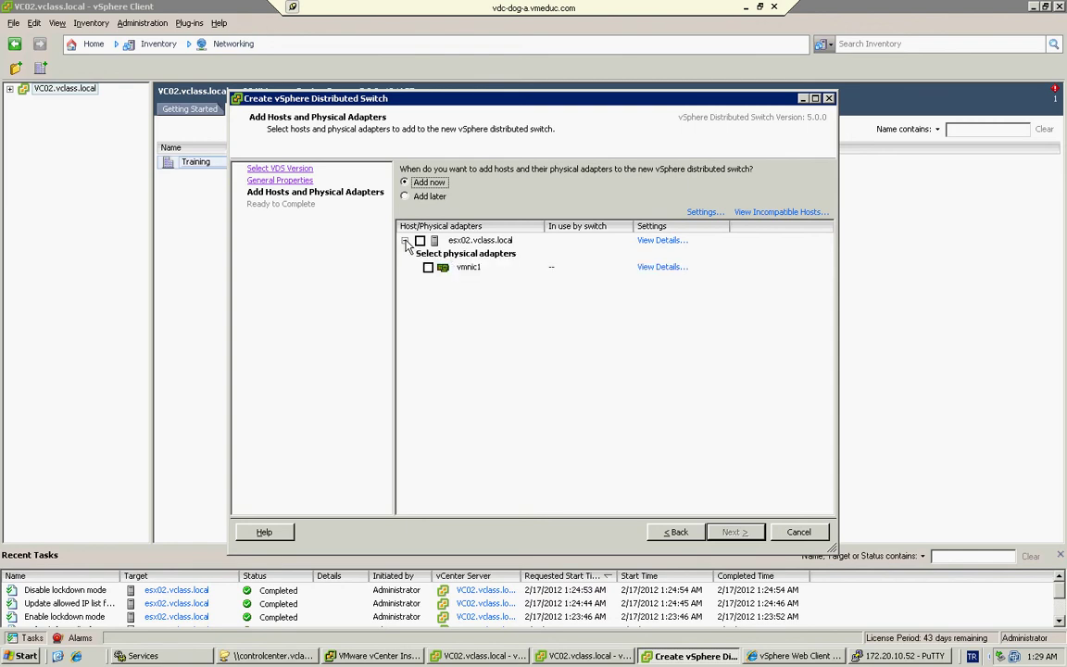
pyautogui.click(405, 242)
pyautogui.click(428, 267)
pyautogui.click(405, 241)
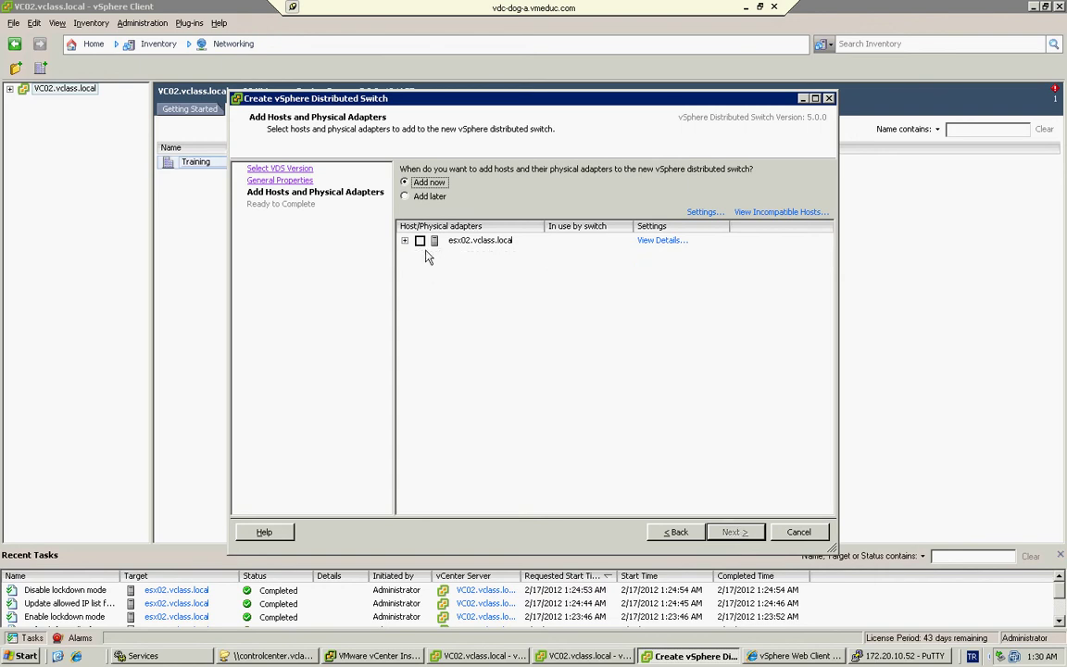
pyautogui.click(420, 241)
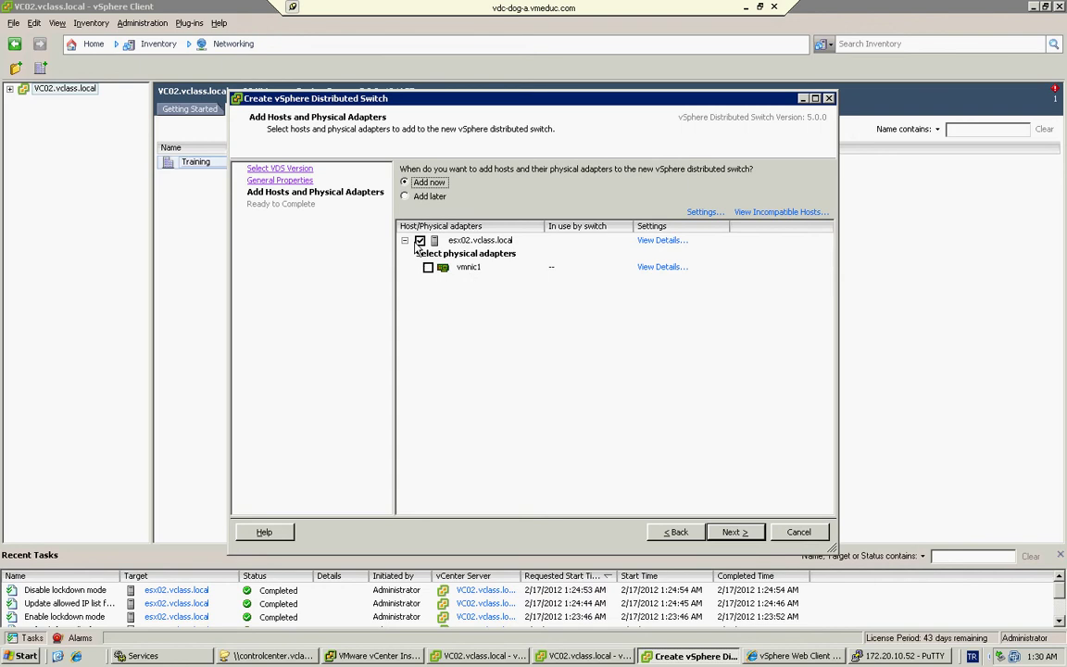
pyautogui.click(749, 535)
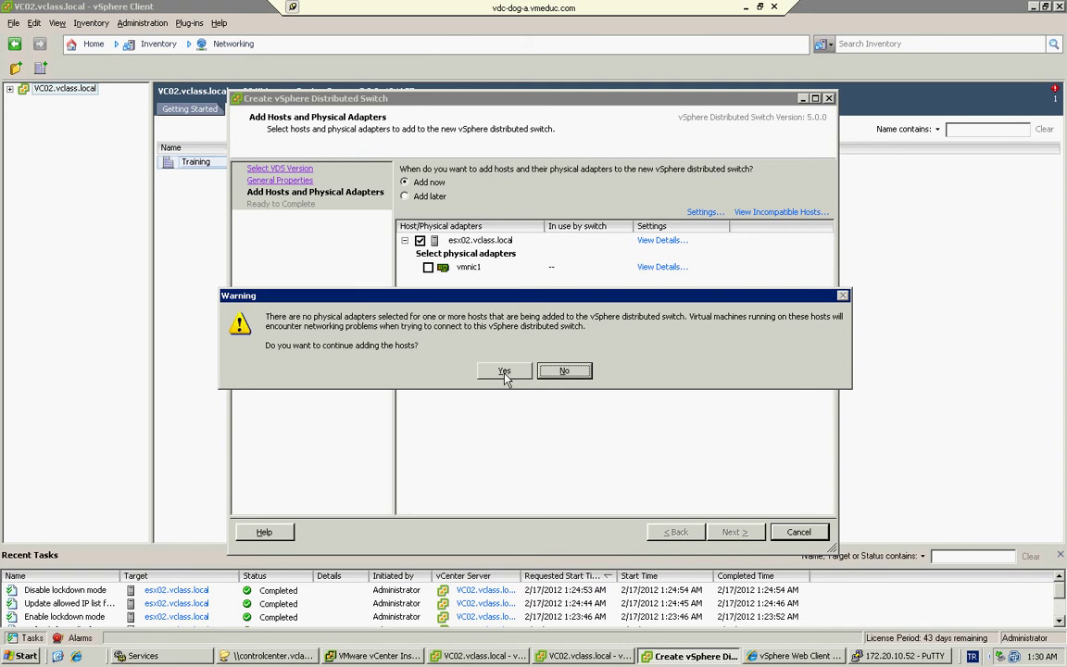
pyautogui.click(563, 371)
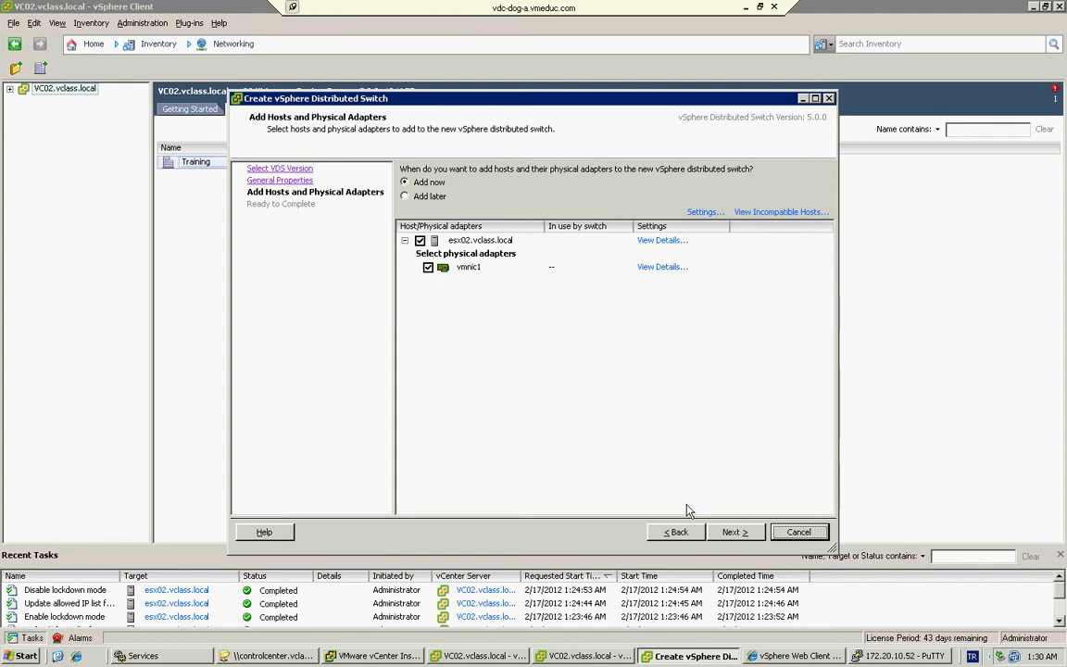
pyautogui.click(731, 532)
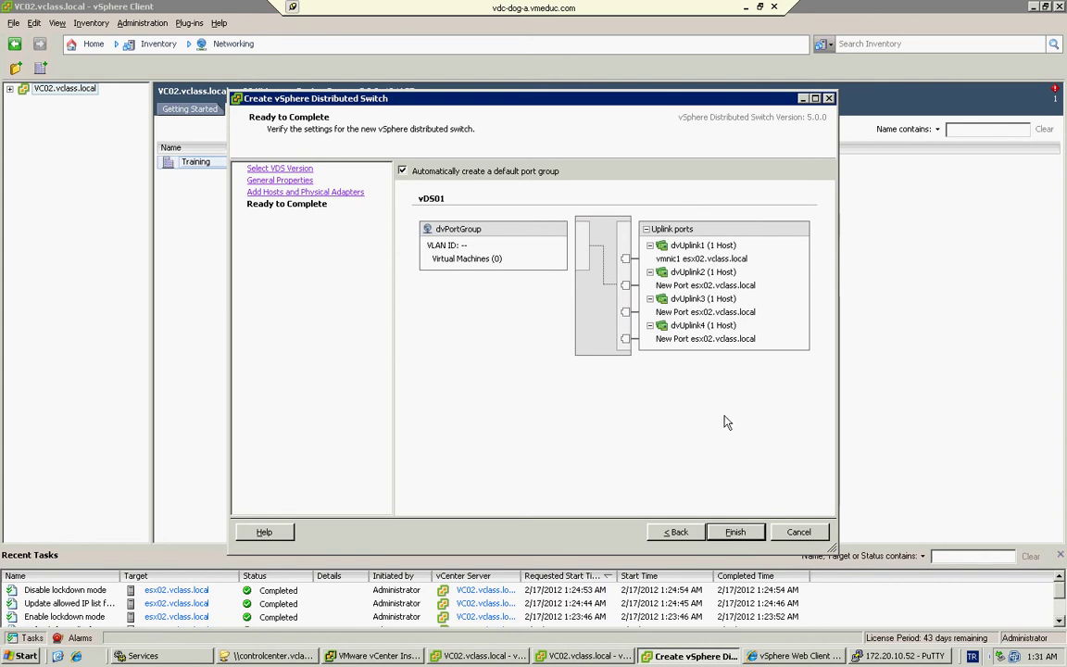
pyautogui.click(737, 532)
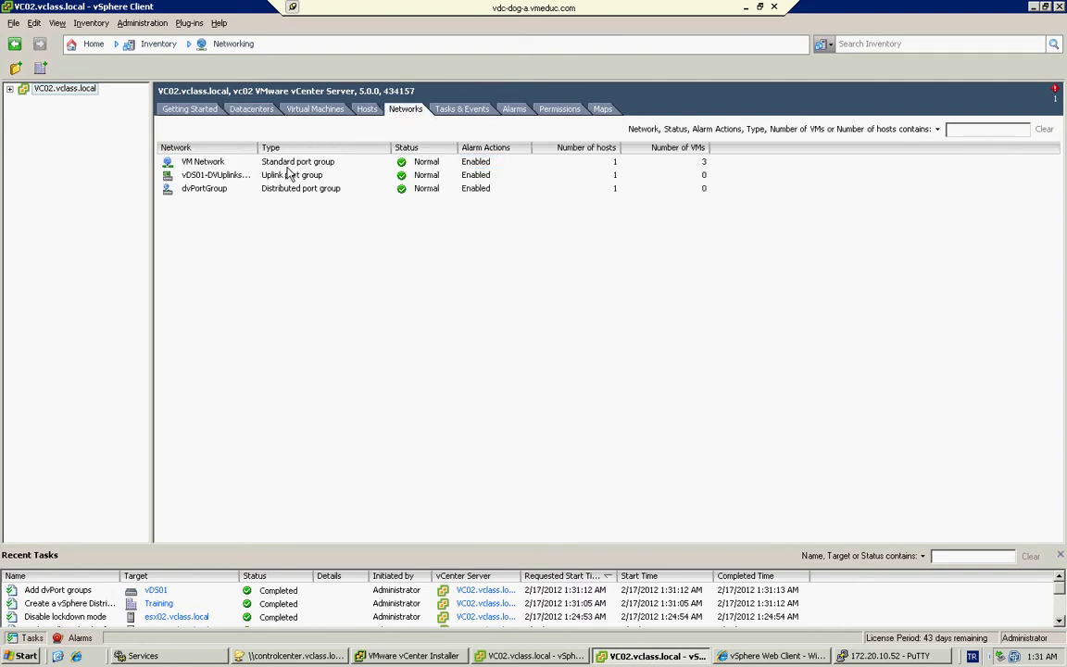
# - Examine the uplink, distributed and standard port groups in the vCenter network list, widening the Network column to fit the names
pyautogui.click(213, 173)
pyautogui.moveTo(303, 148); pyautogui.dragTo(314, 148)
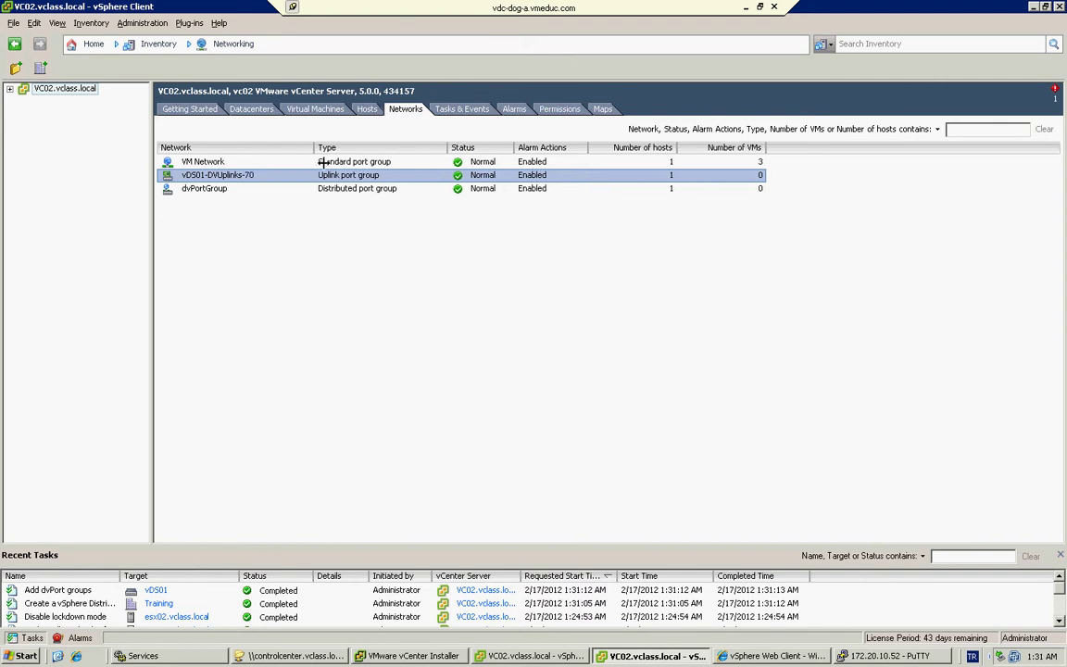
pyautogui.click(204, 190)
pyautogui.click(185, 161)
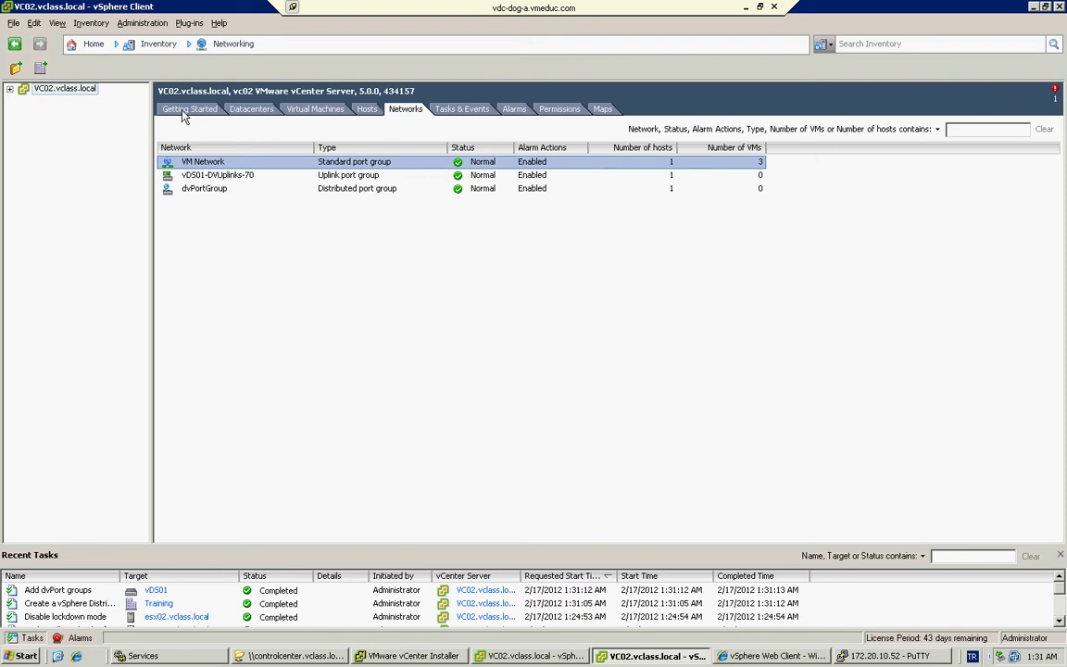
# - Expand the vCenter inventory through the Training datacenter down to the port groups under vDS01
pyautogui.click(9, 88)
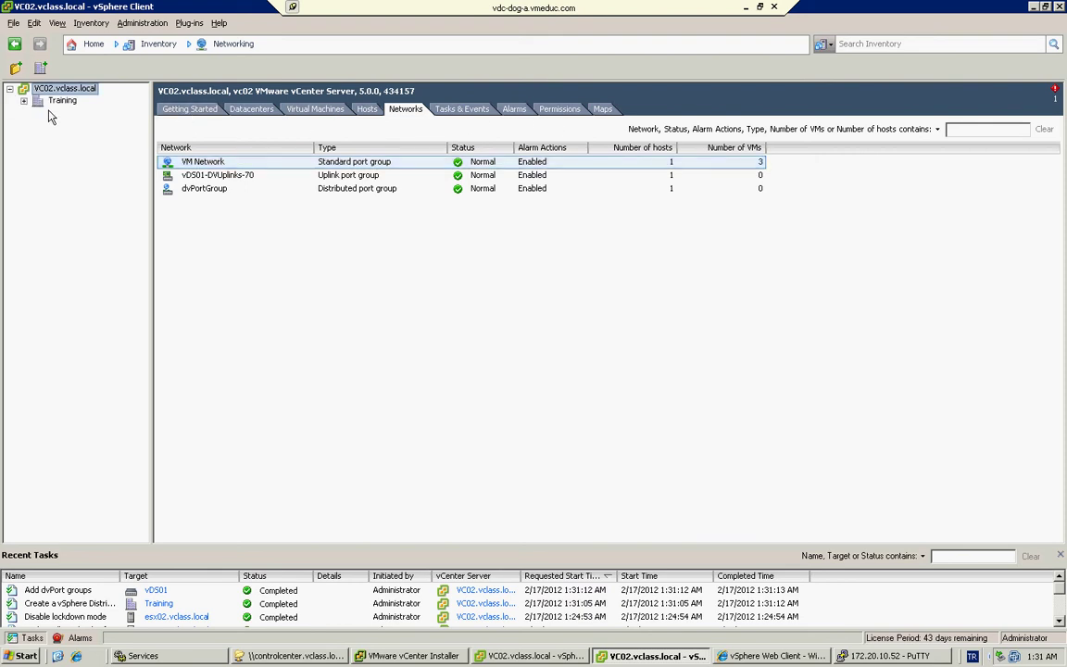
pyautogui.click(23, 100)
pyautogui.click(38, 124)
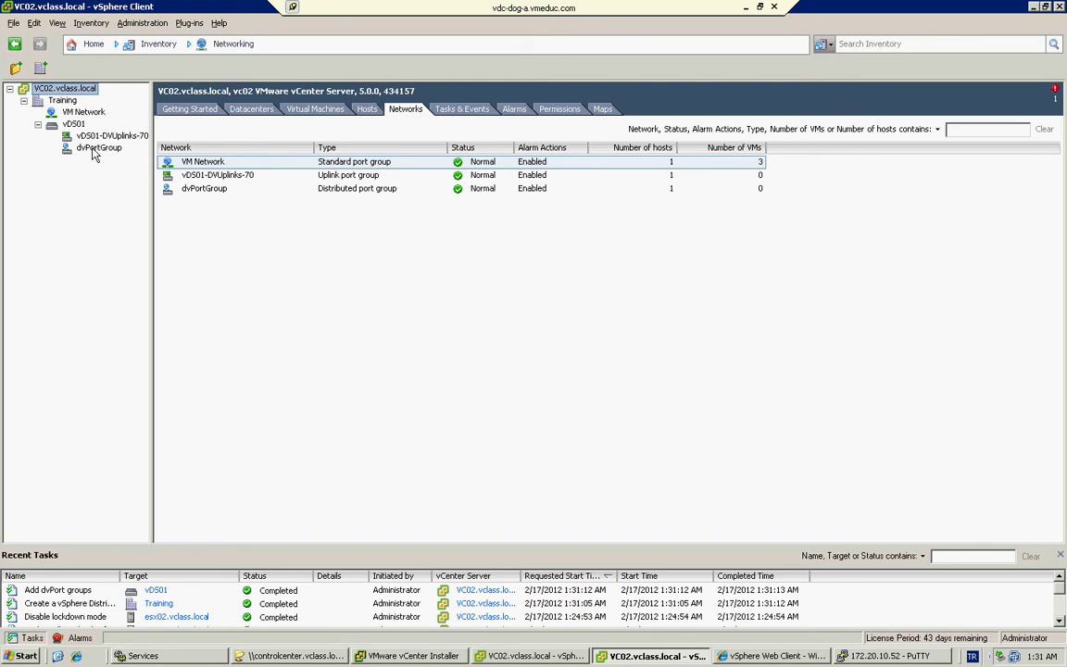
pyautogui.click(67, 123)
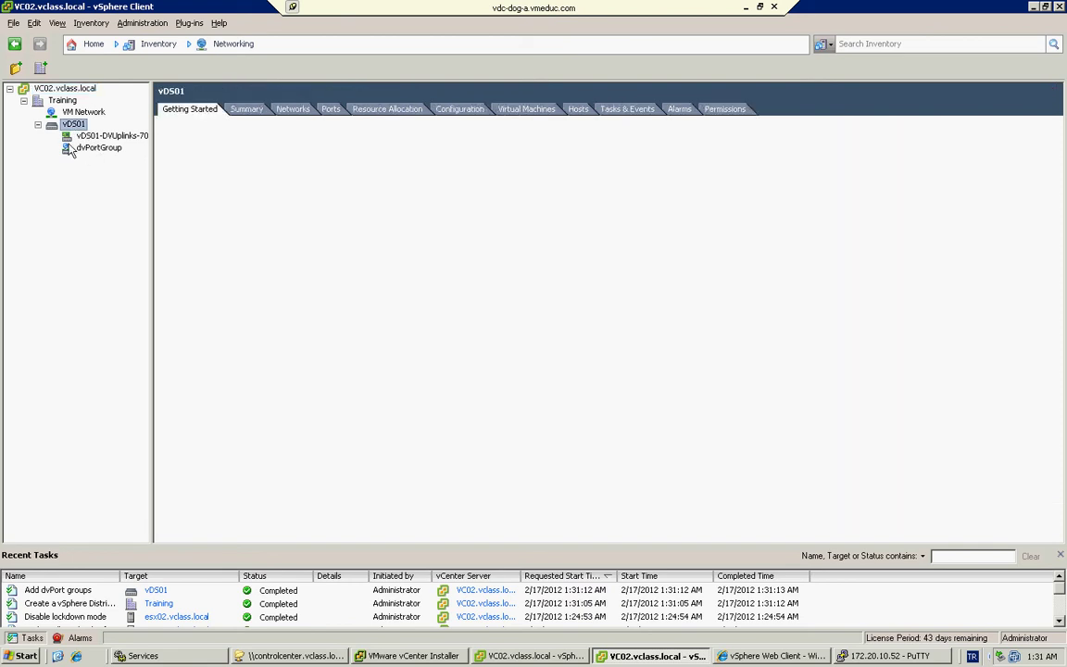
pyautogui.click(38, 127)
pyautogui.click(38, 124)
# - Examine the vDS01 uplink port group's summary, ports, hosts, tasks, alarms and permissions
pyautogui.click(116, 136)
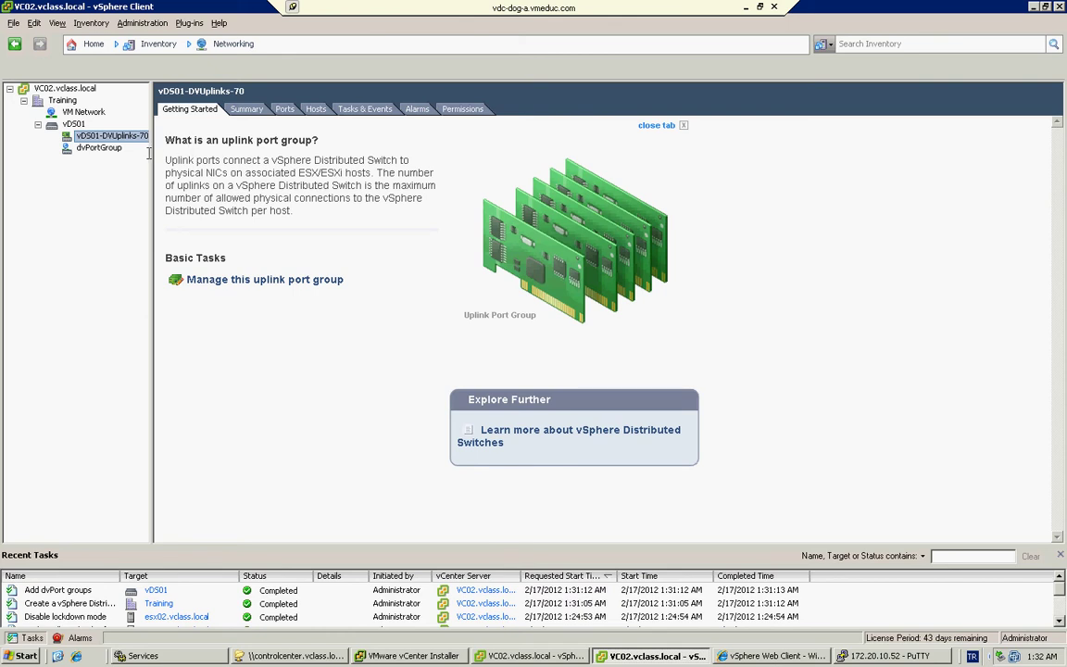
pyautogui.click(246, 111)
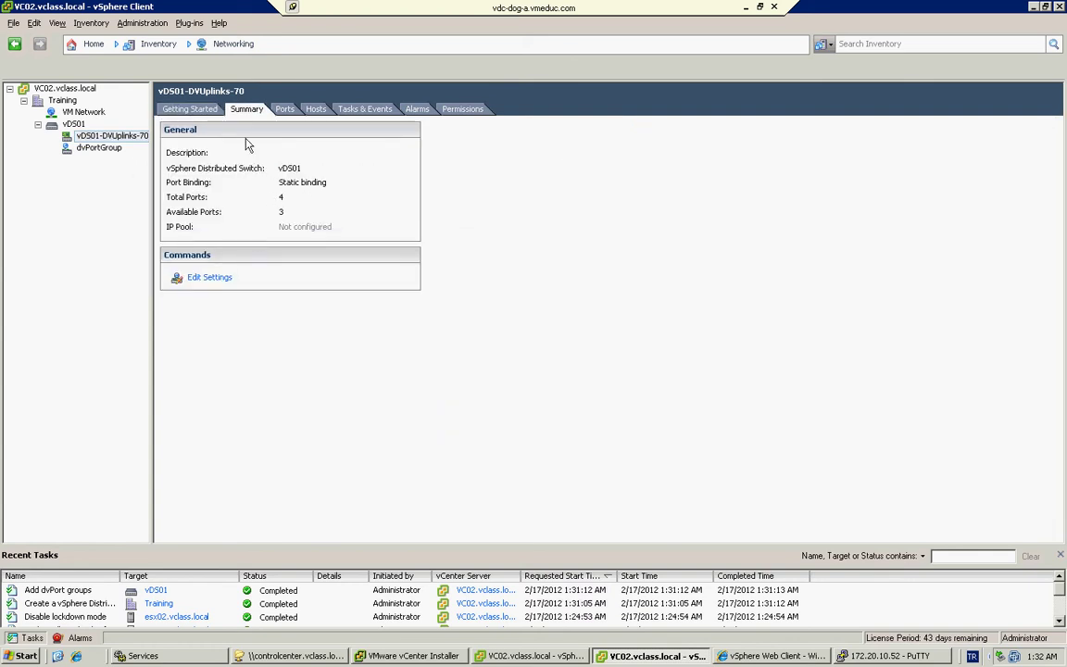
pyautogui.click(283, 109)
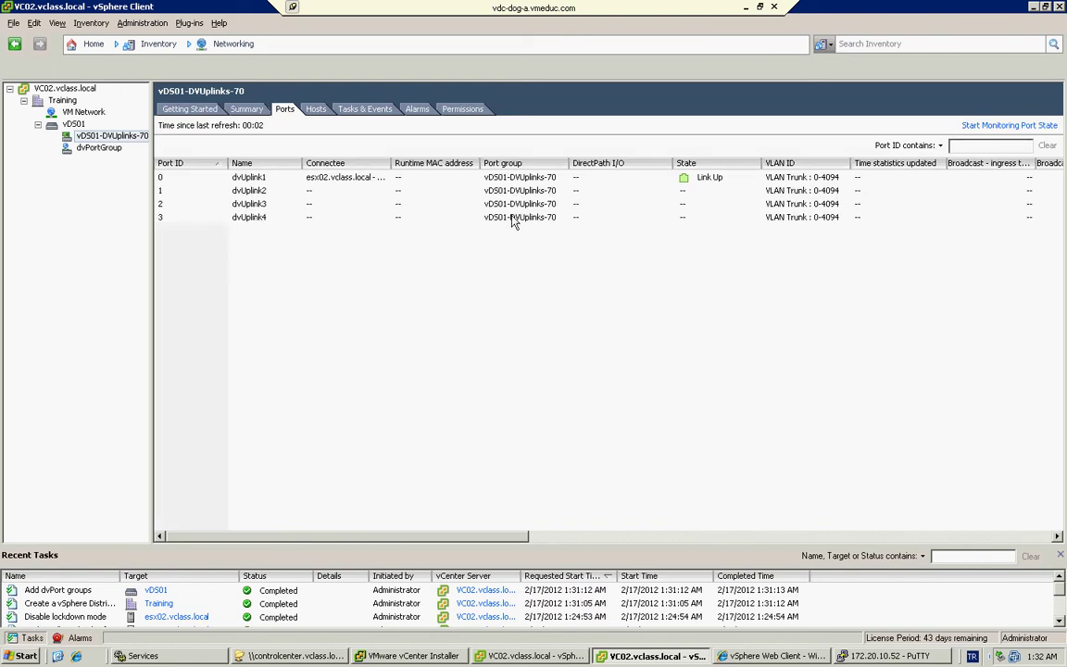
pyautogui.click(315, 111)
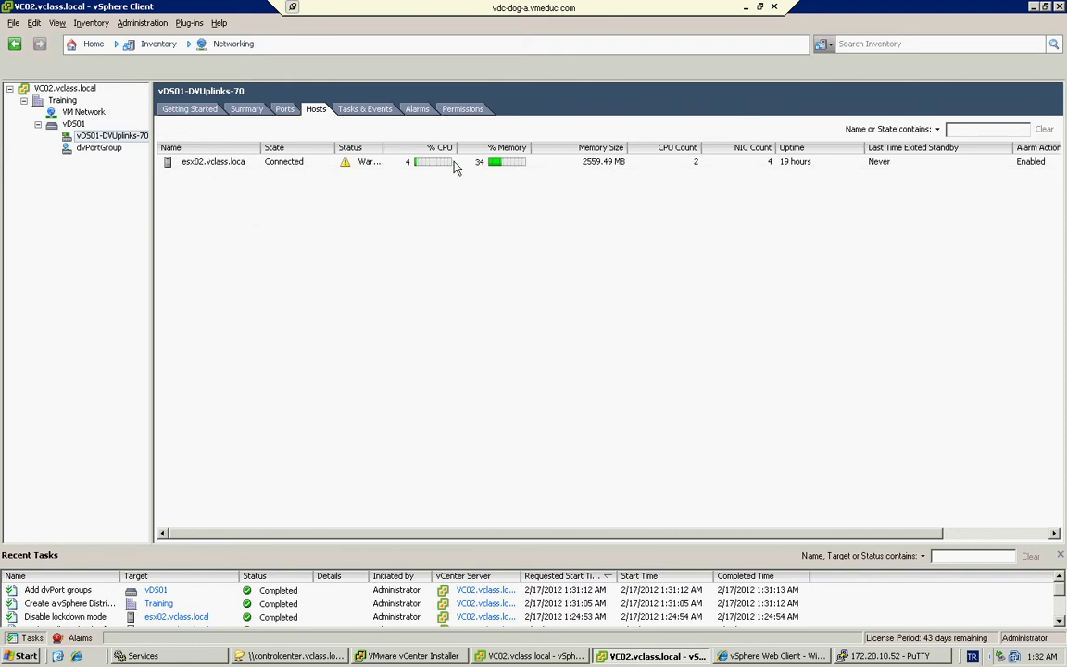
pyautogui.click(214, 163)
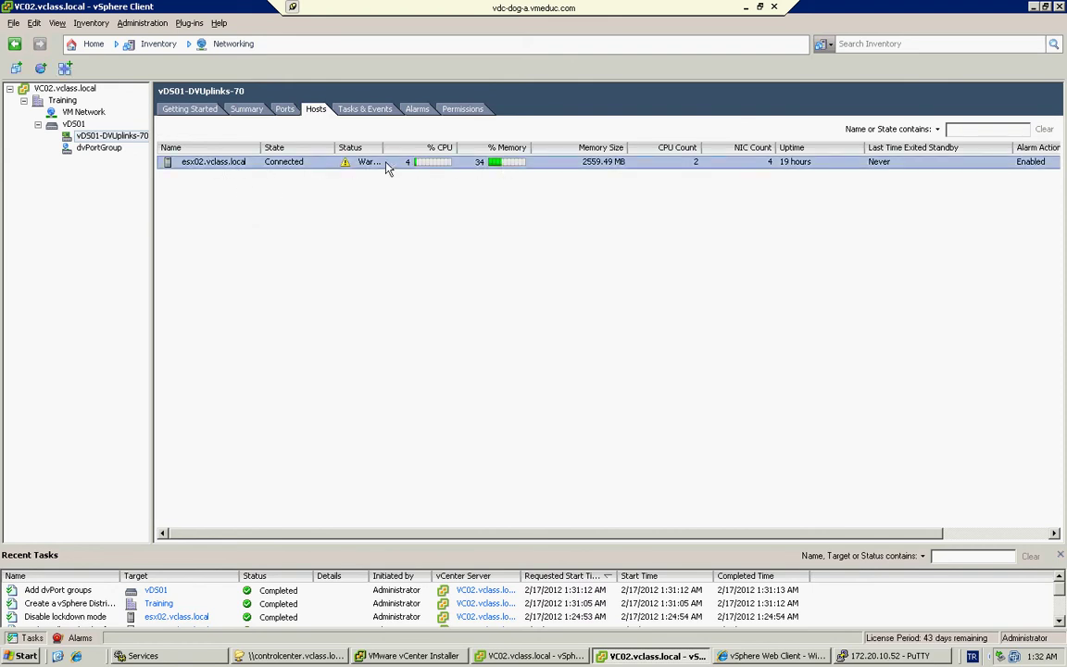
pyautogui.click(367, 109)
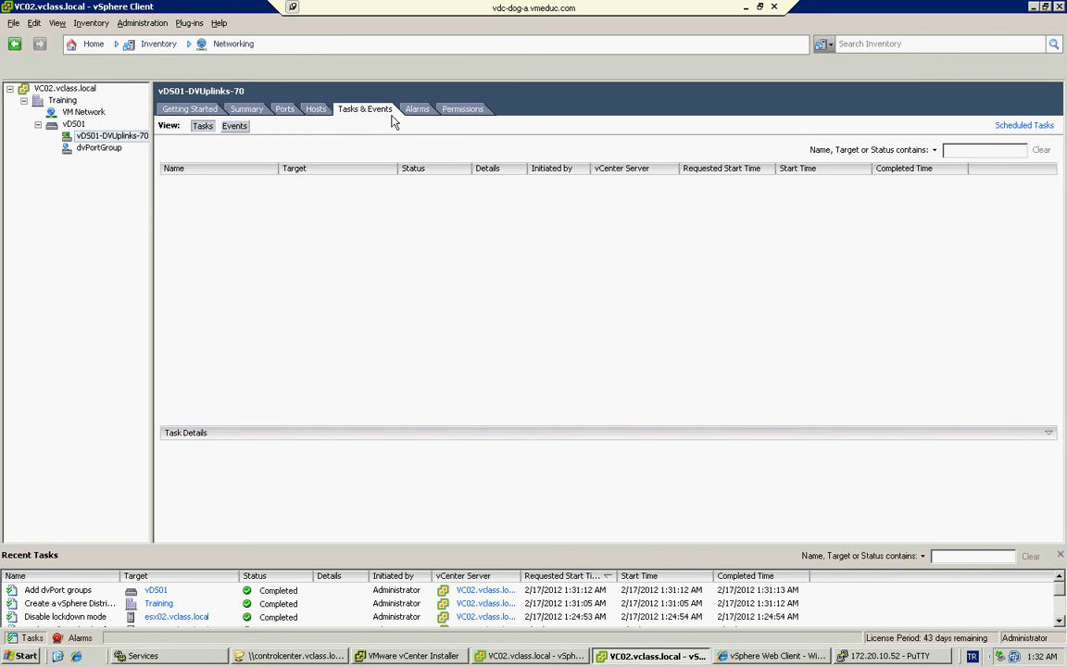
pyautogui.click(417, 110)
pyautogui.click(461, 109)
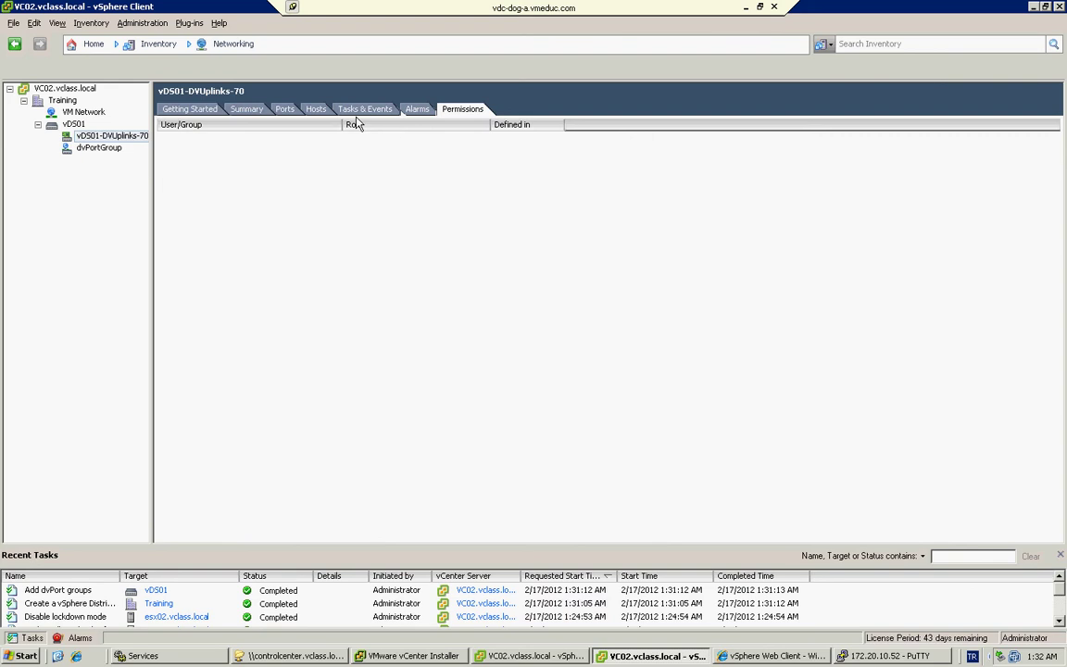
pyautogui.click(109, 136)
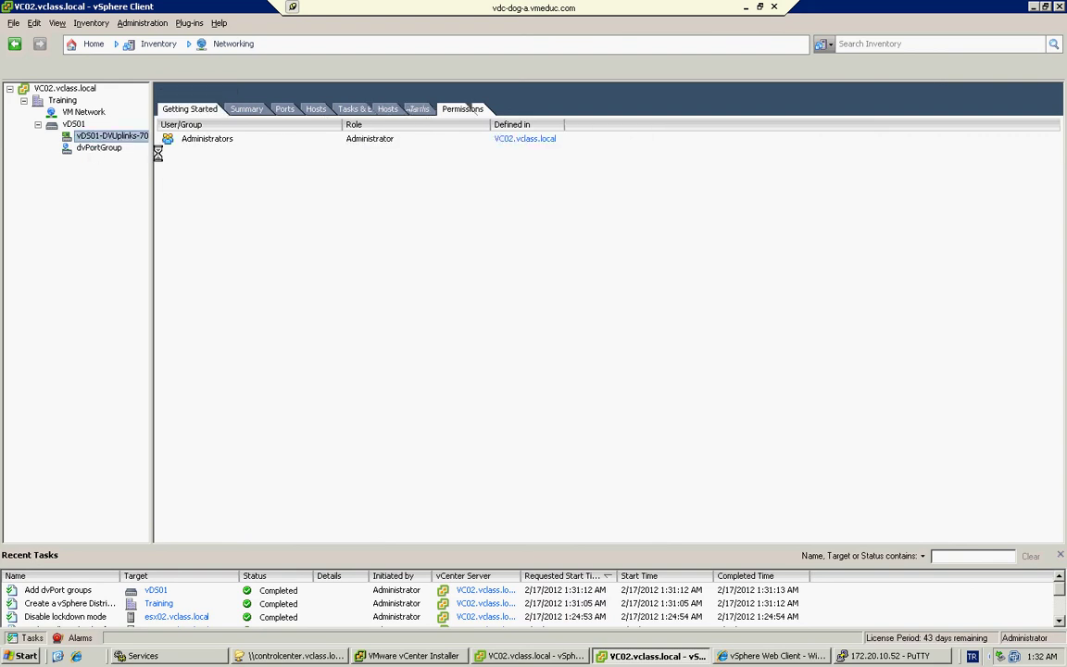
# - Examine dvPortGroup's summary, ports, virtual machines, hosts and tasks
pyautogui.click(98, 147)
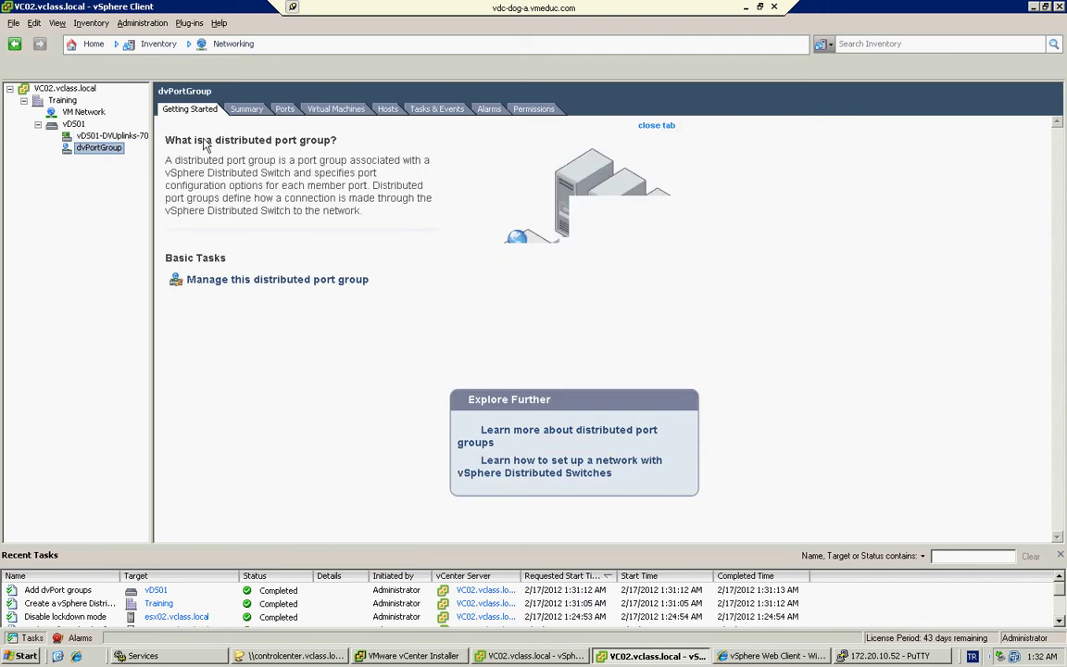
pyautogui.click(246, 108)
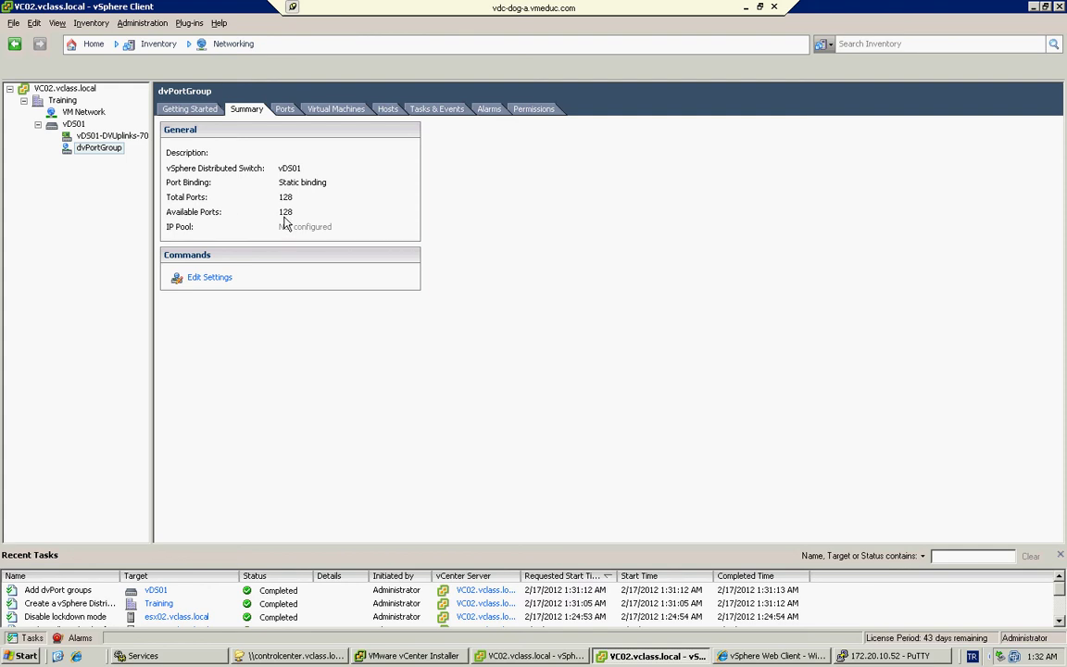
pyautogui.click(286, 110)
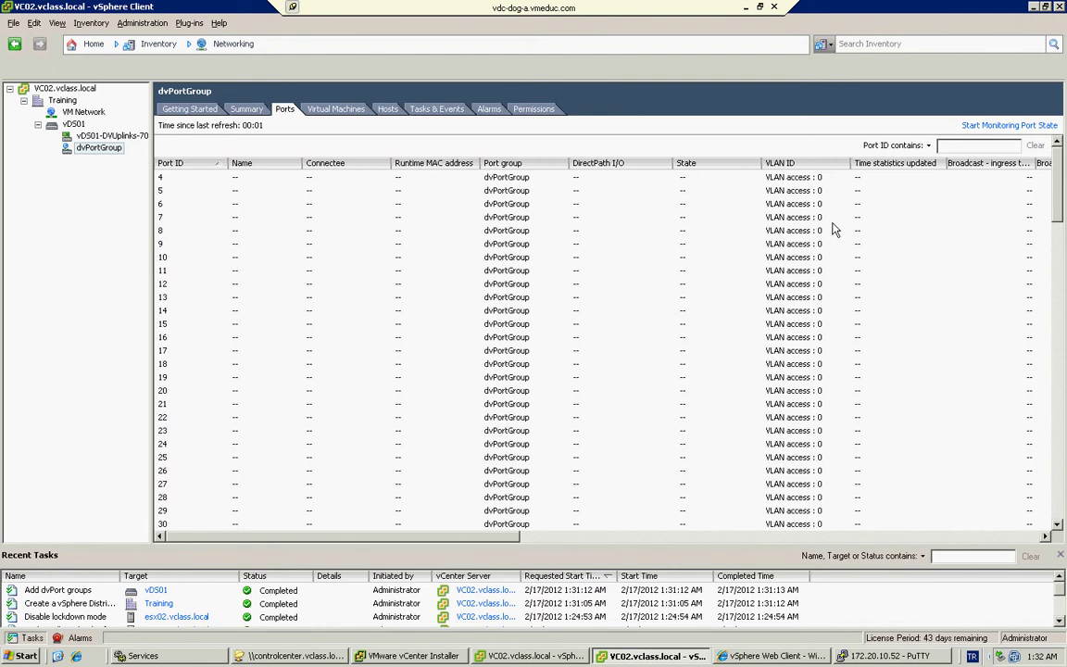
pyautogui.moveTo(1059, 174); pyautogui.dragTo(1053, 139)
pyautogui.click(313, 109)
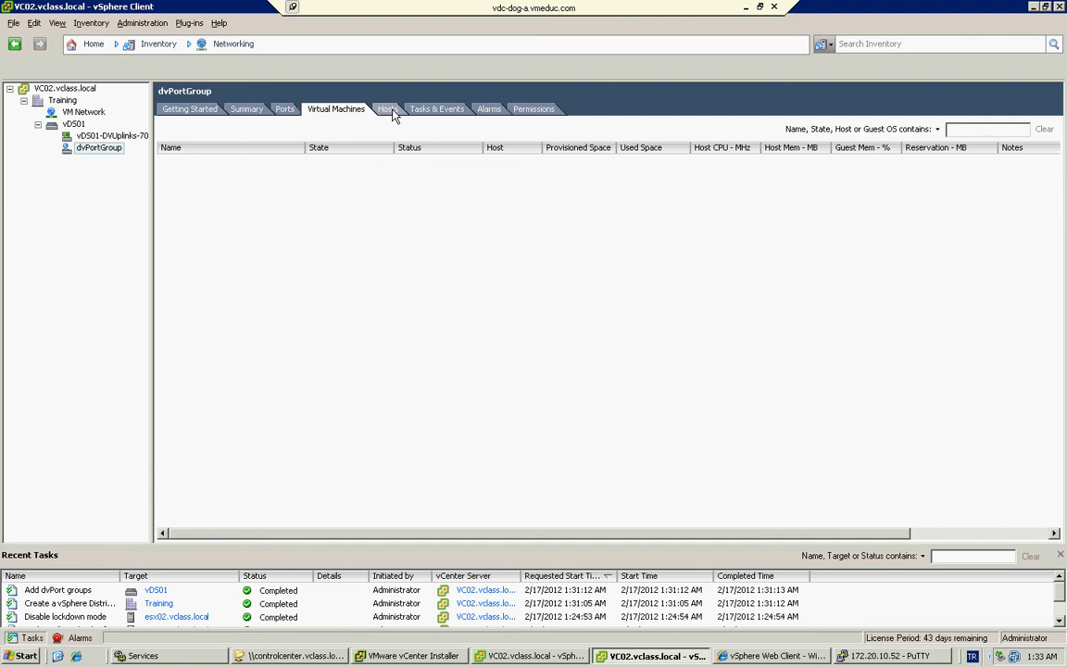
pyautogui.click(393, 113)
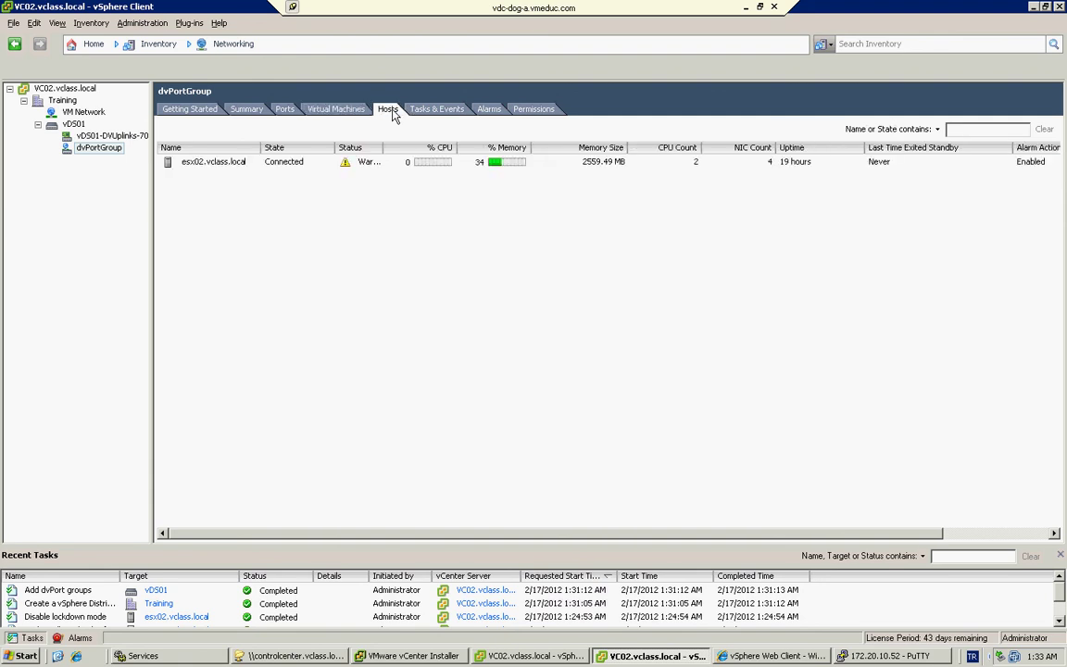
pyautogui.click(435, 109)
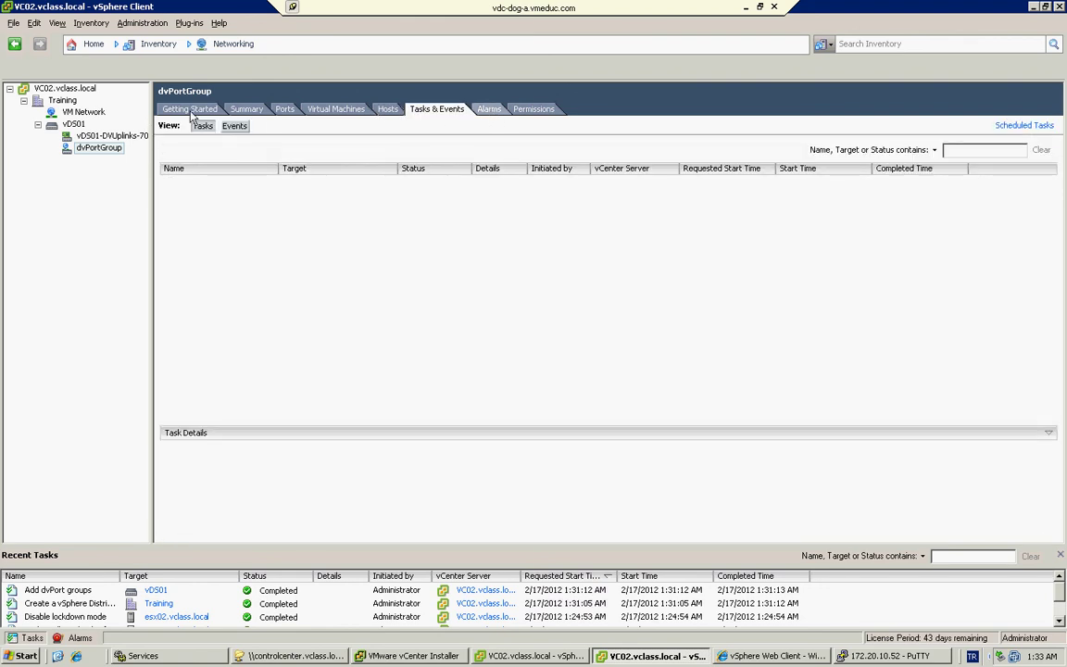
# - Examine vDS01's introductory page and its available management commands, and revisit its uplink port group in the networking inventory
pyautogui.click(74, 126)
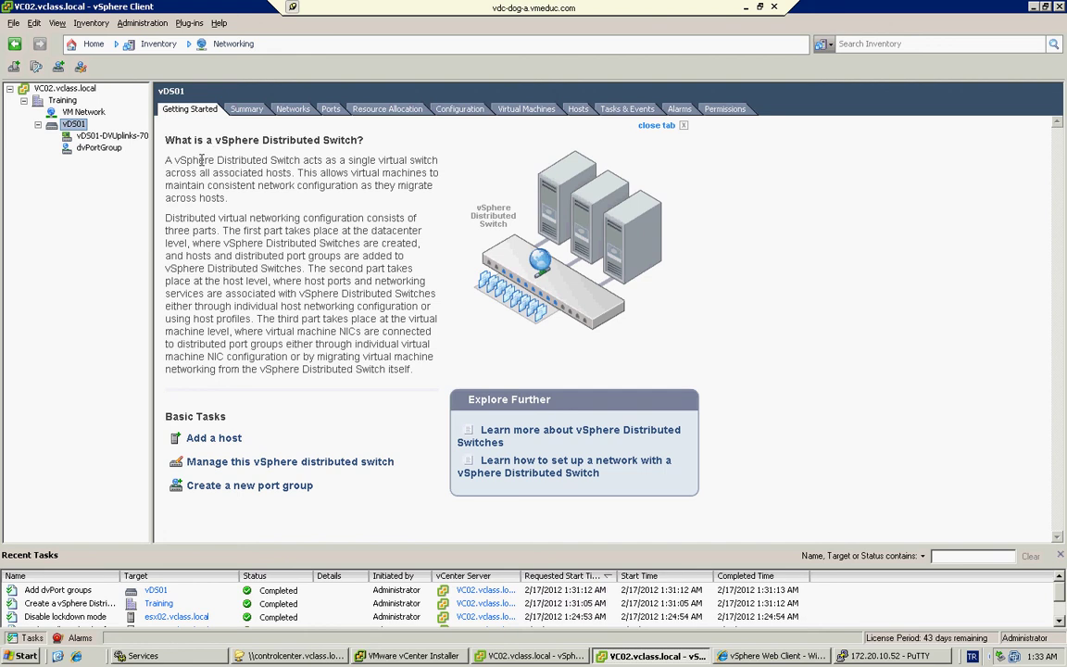
pyautogui.rightClick(74, 126)
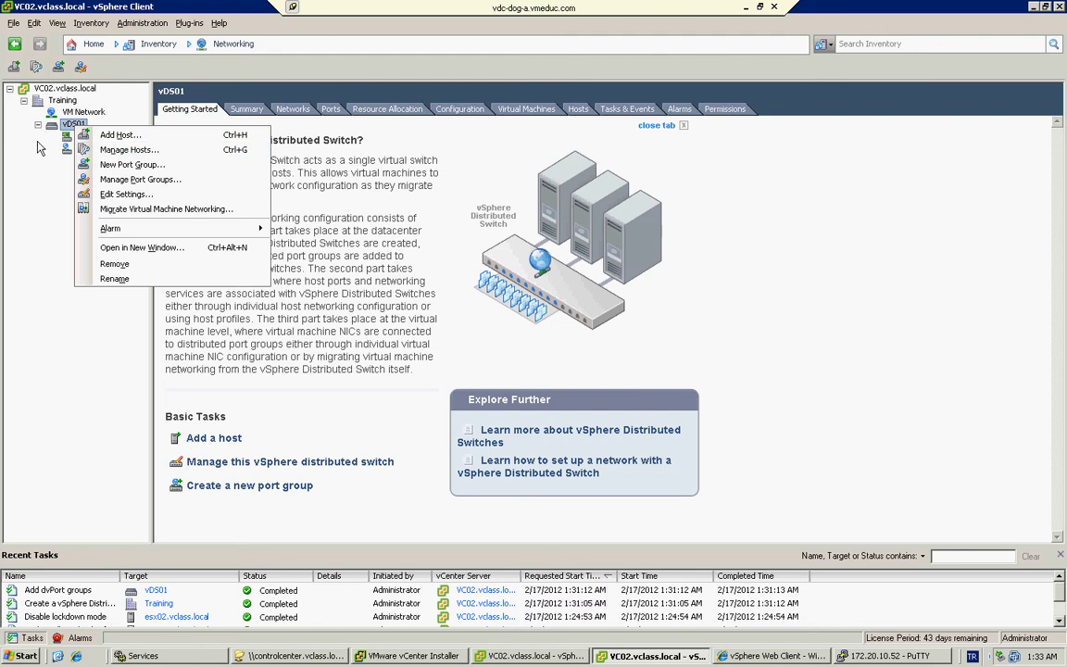
pyautogui.click(73, 152)
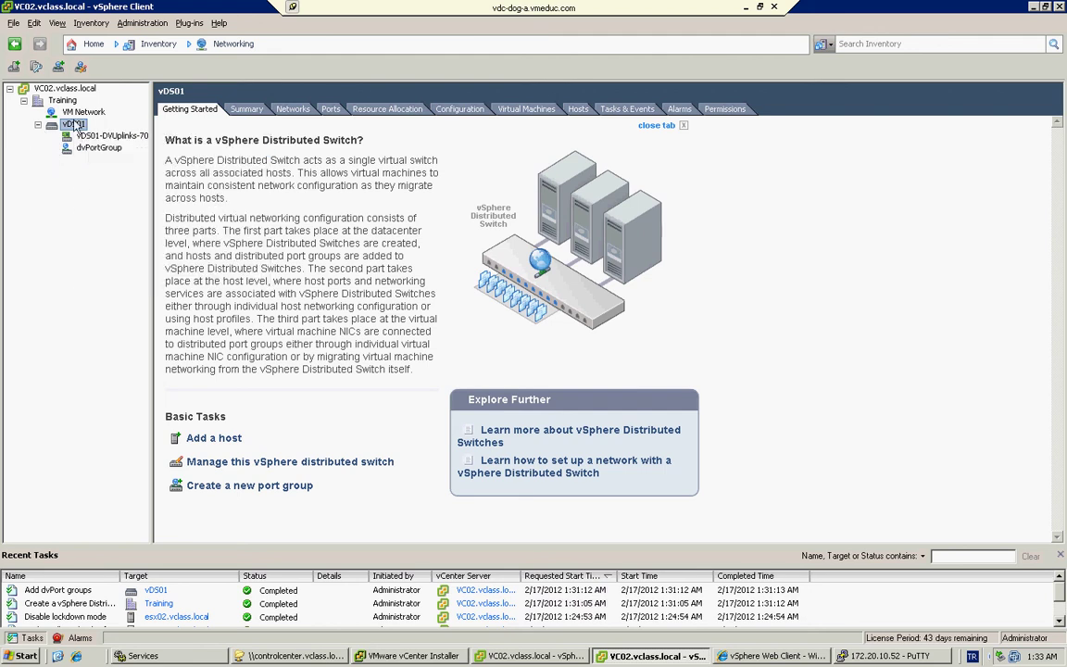
pyautogui.click(203, 43)
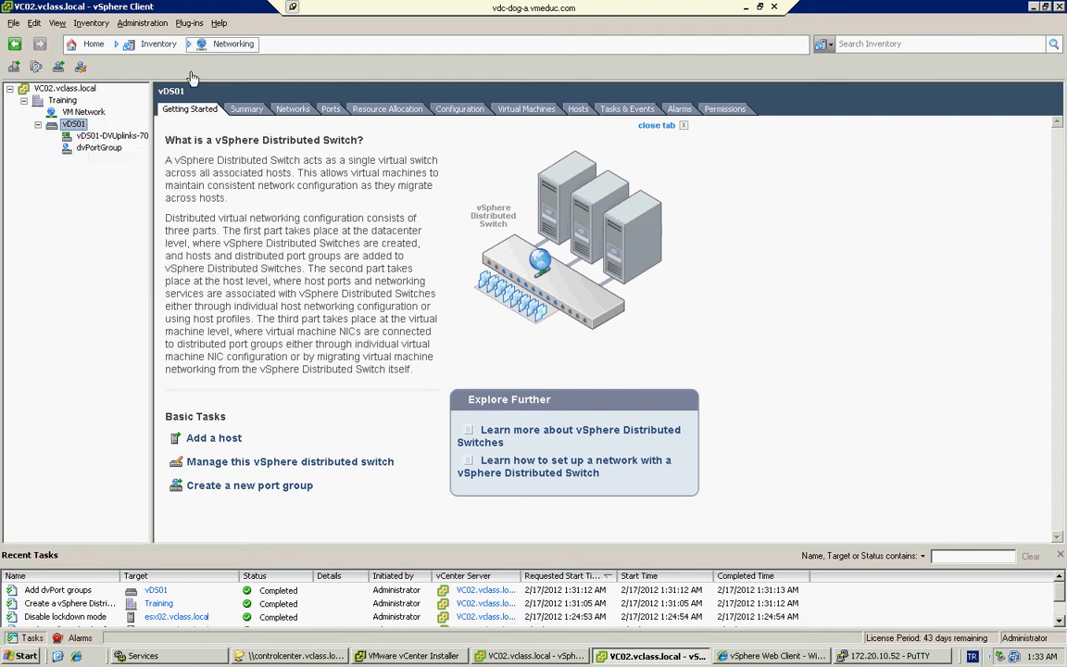
pyautogui.click(109, 136)
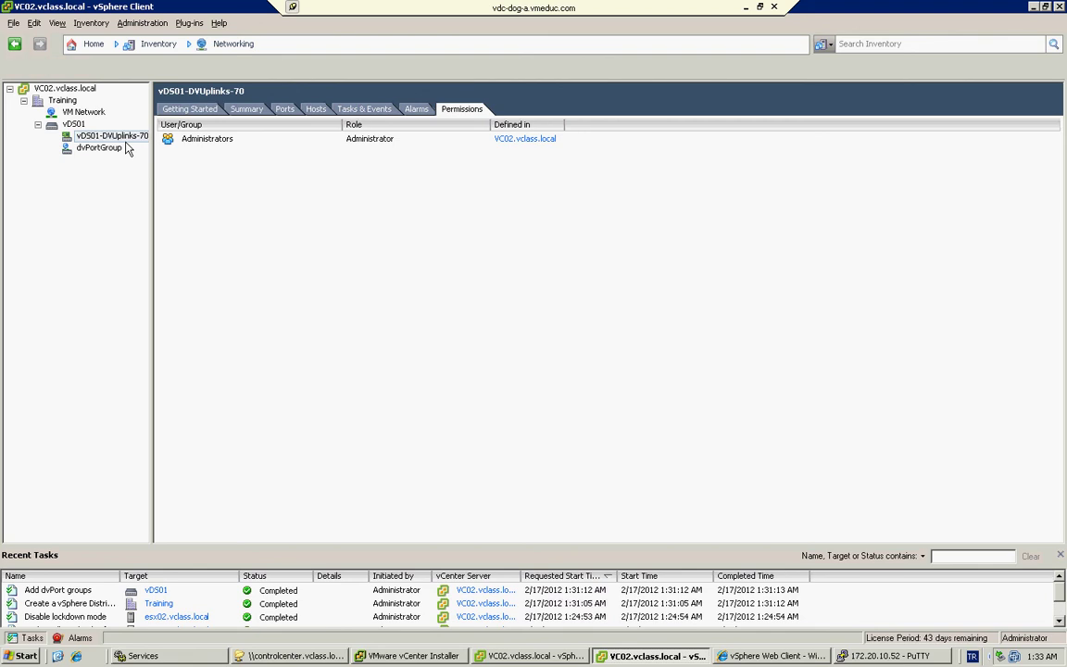
pyautogui.click(81, 124)
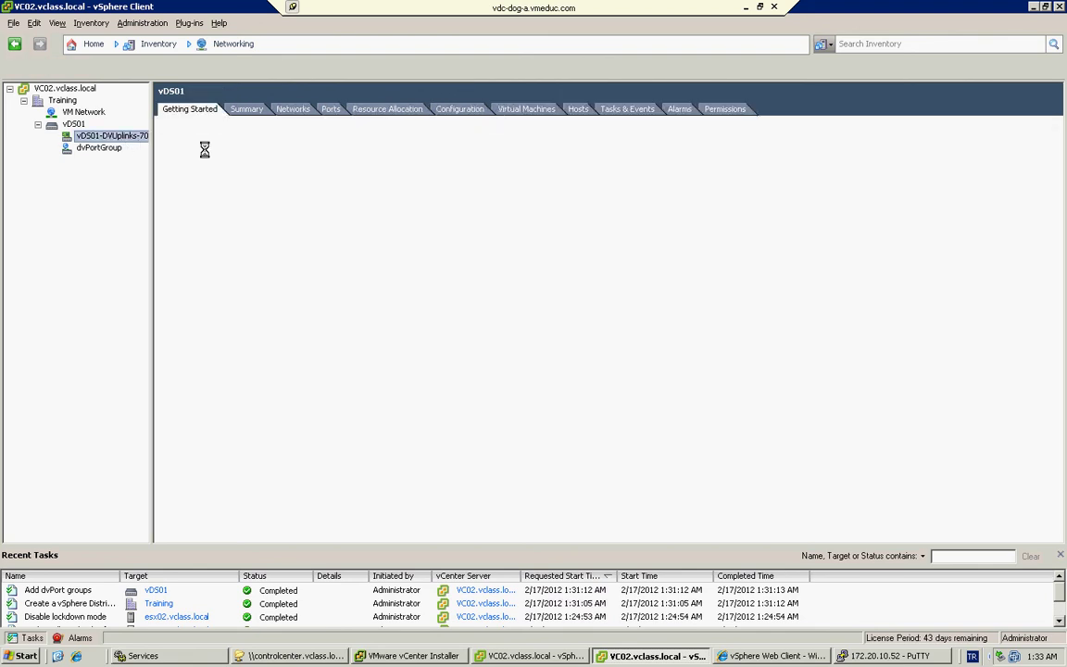
# - Display vDS01's distributed switch diagram in the networking configuration of host esx02.vclass.local within Hosts and Clusters
pyautogui.click(92, 44)
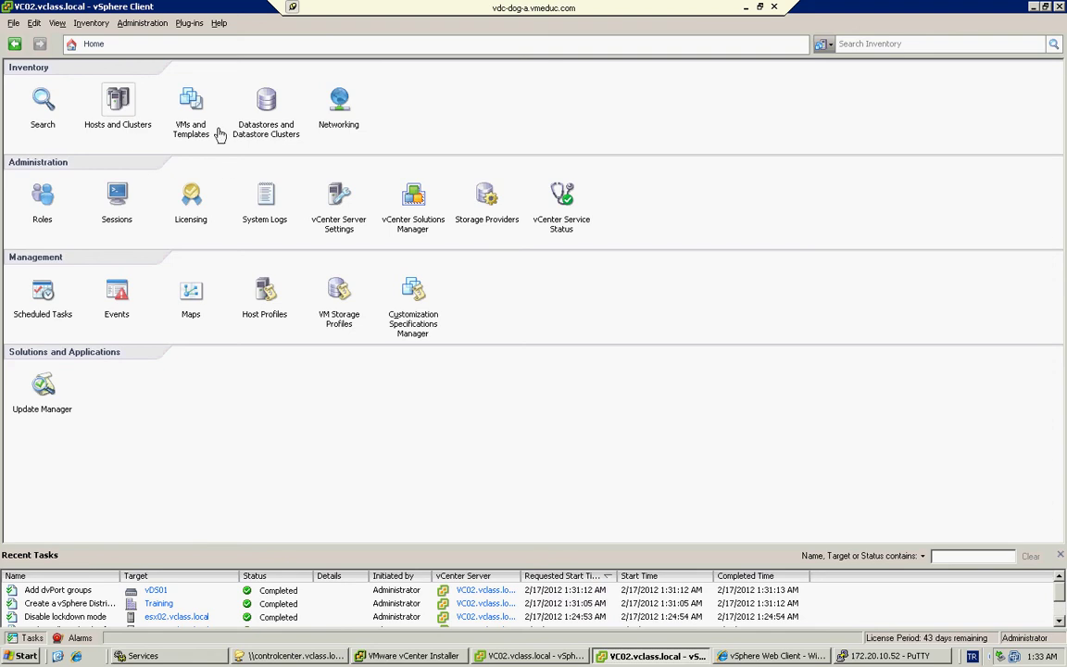
pyautogui.click(118, 102)
pyautogui.click(194, 184)
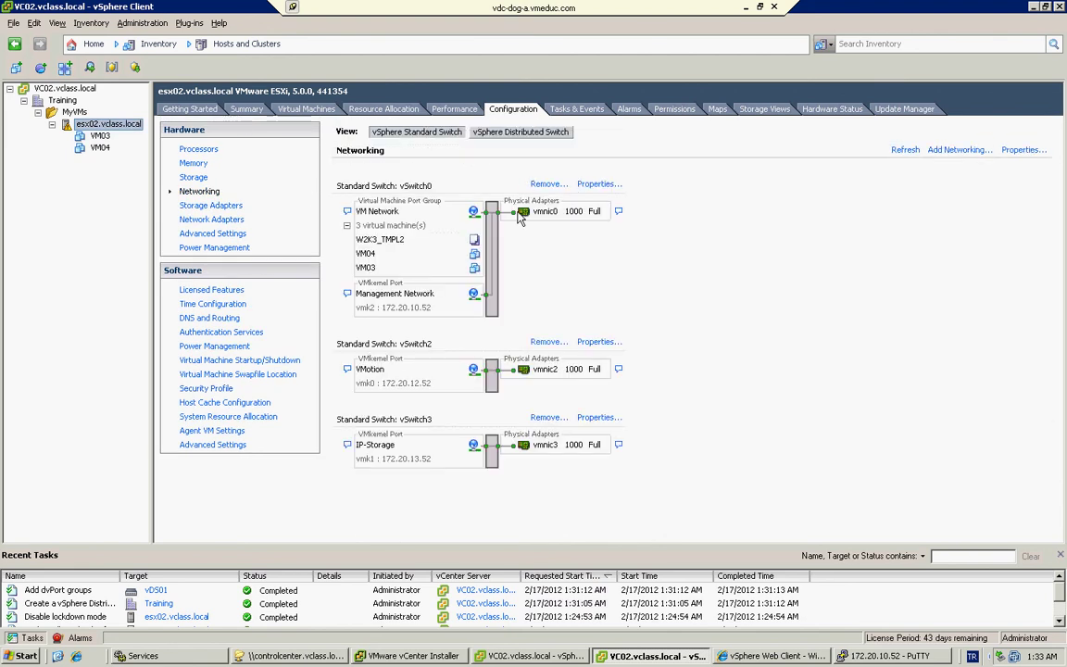
pyautogui.click(507, 134)
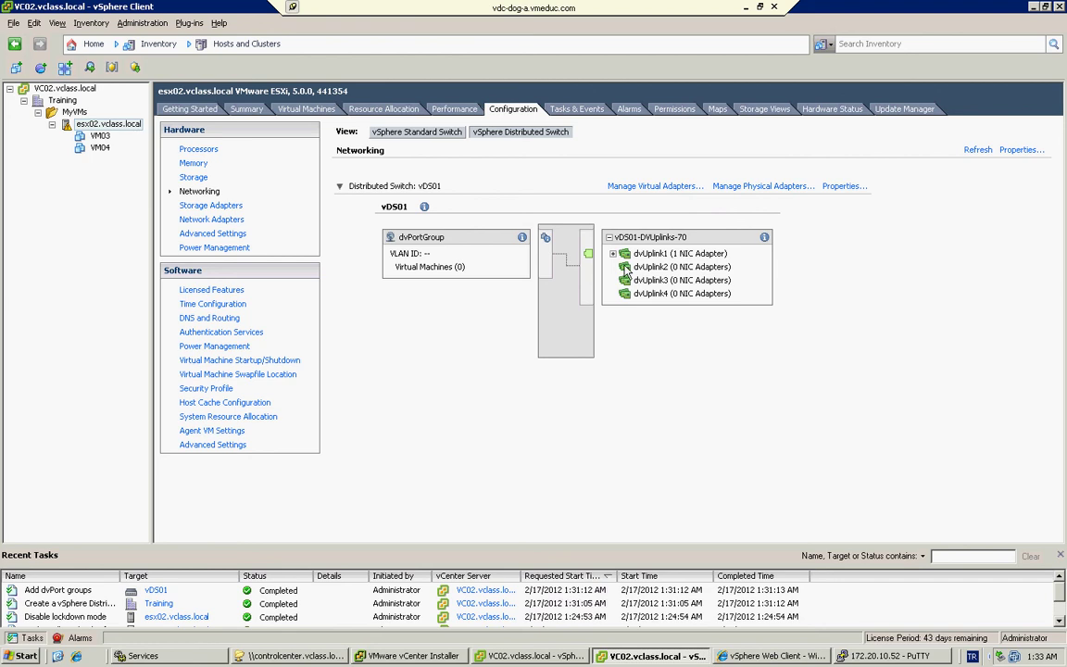
# - Inspect the physical adapter assigned to dvUplink1 and compare the host's standard switches with its distributed switch
pyautogui.click(613, 254)
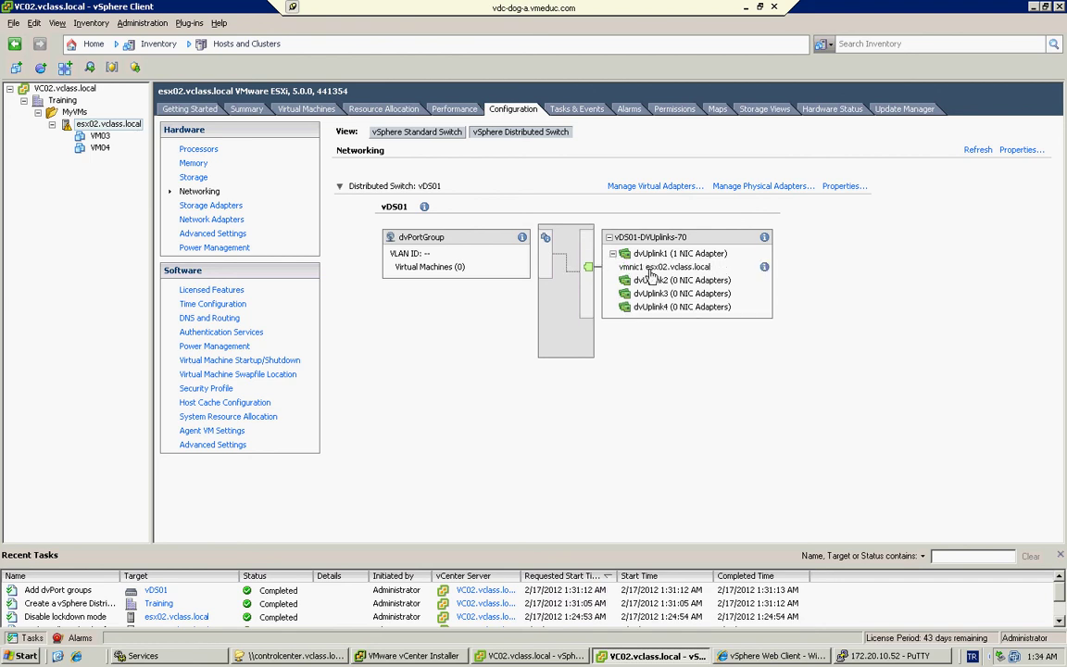
pyautogui.click(612, 254)
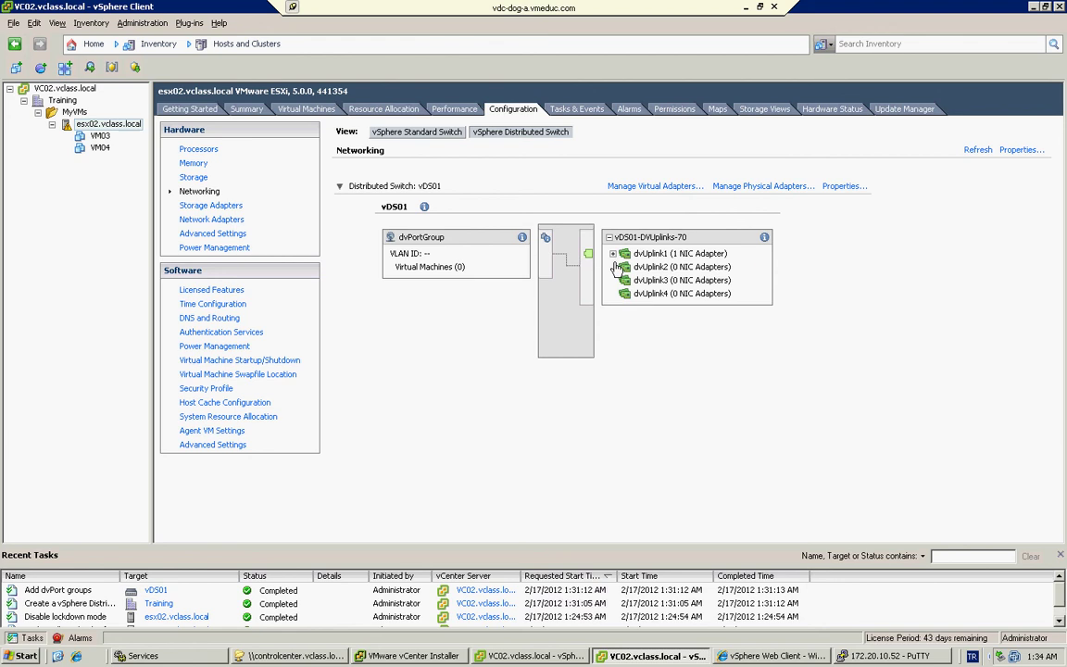
pyautogui.click(403, 136)
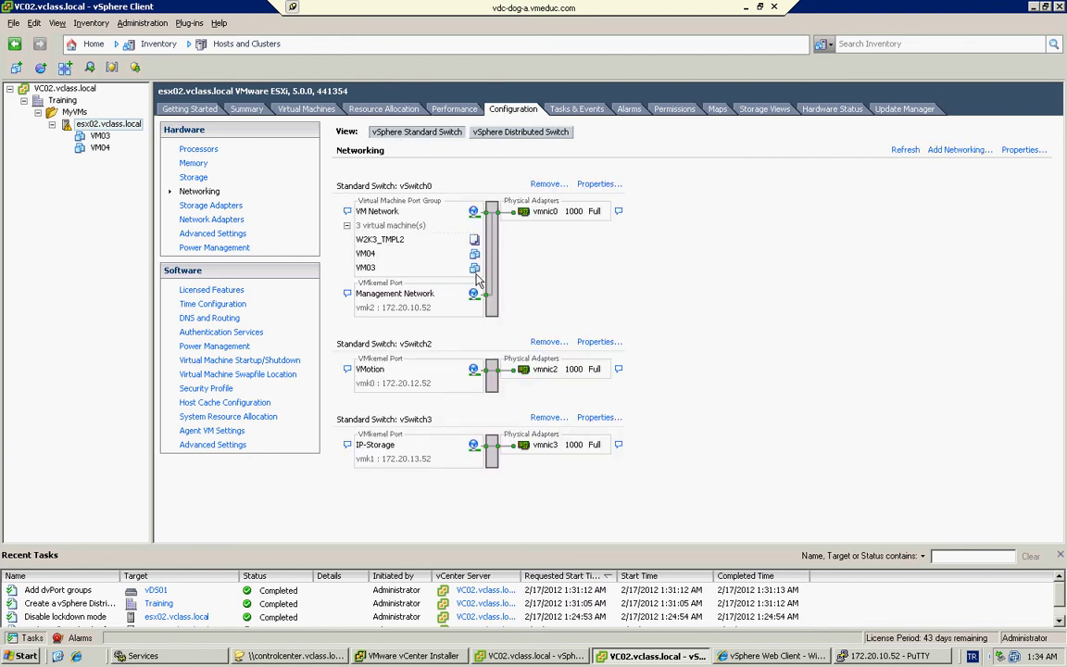
pyautogui.click(477, 129)
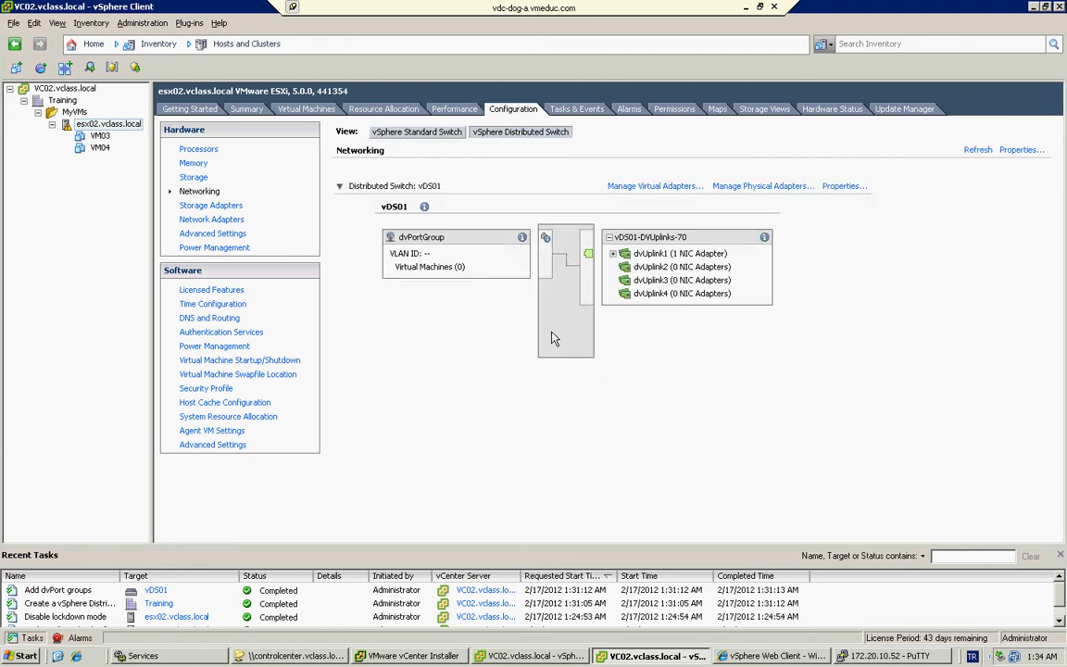